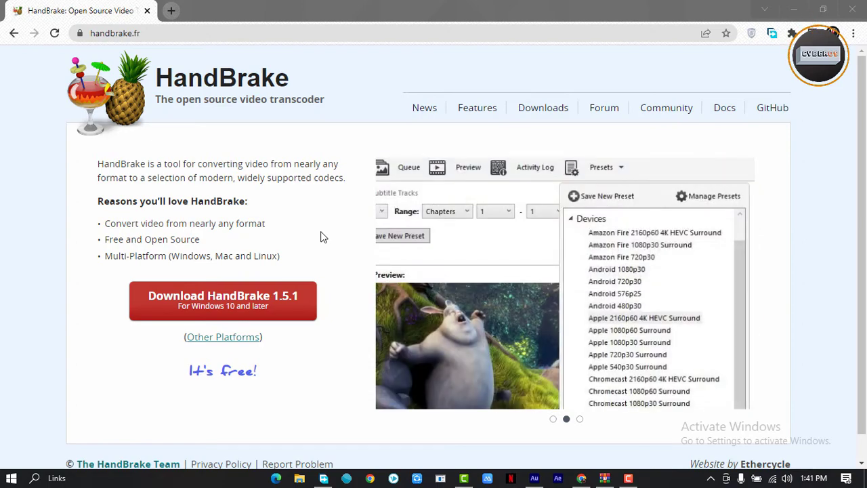
# Load the How High video from the desktop into HandBrake as the source and maximize the window.
pyautogui.click(322, 232)
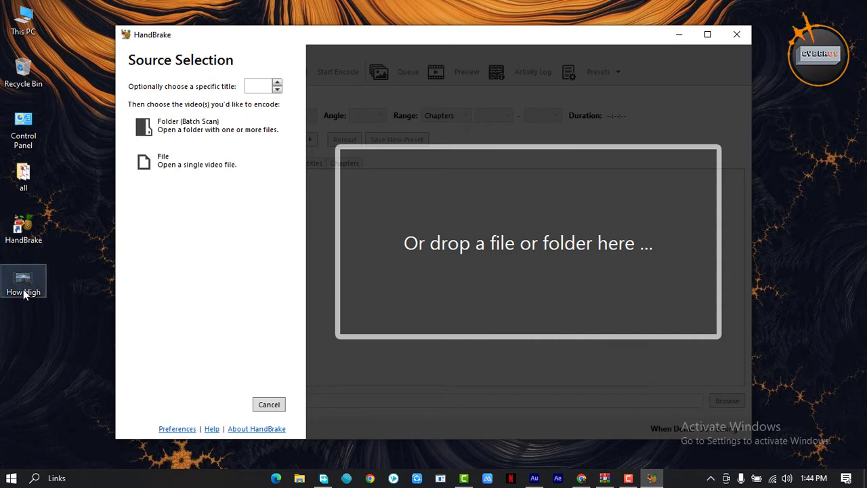
pyautogui.moveTo(22, 286); pyautogui.dragTo(133, 270)
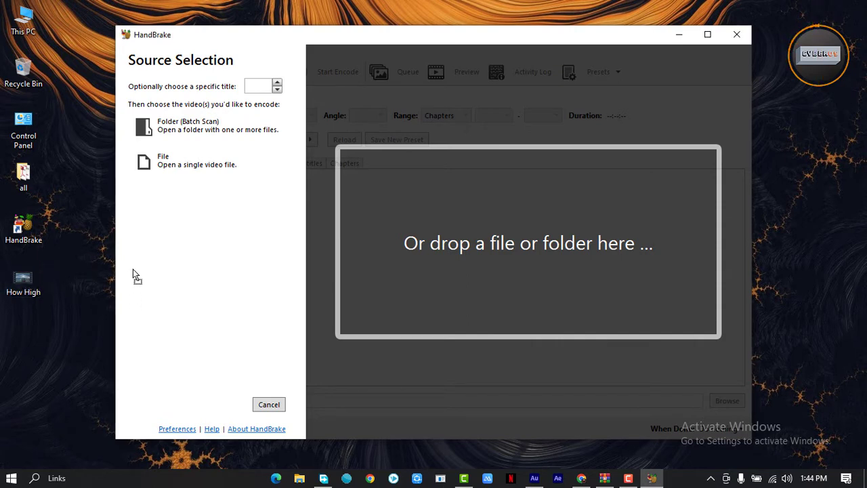
pyautogui.moveTo(428, 257); pyautogui.dragTo(436, 256)
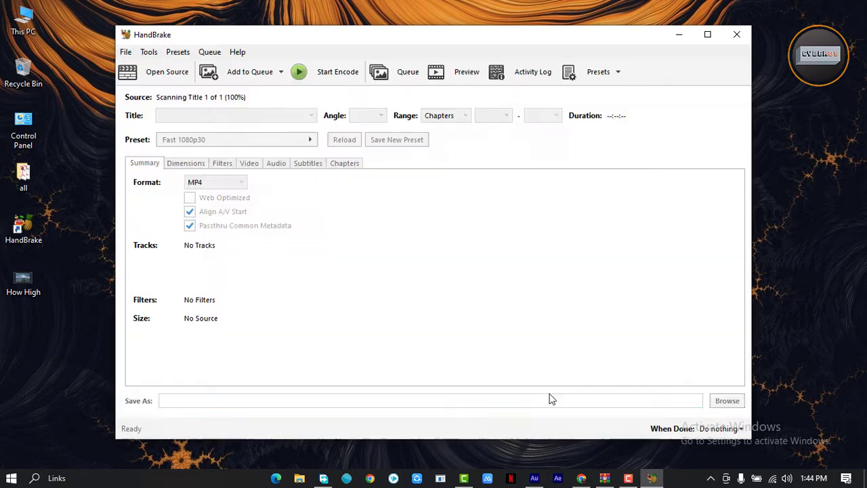
pyautogui.press('super+Up')
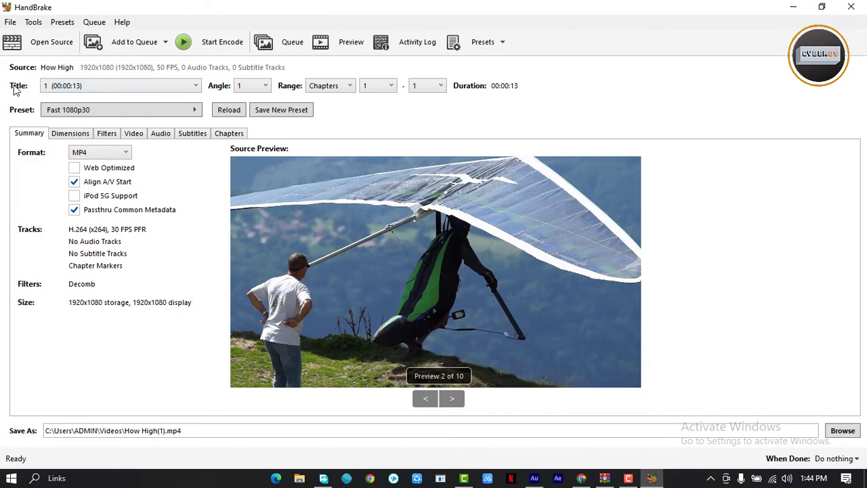
# Examine the source's title list and the available General, Web and Devices encoding presets without changing the selection.
pyautogui.click(177, 88)
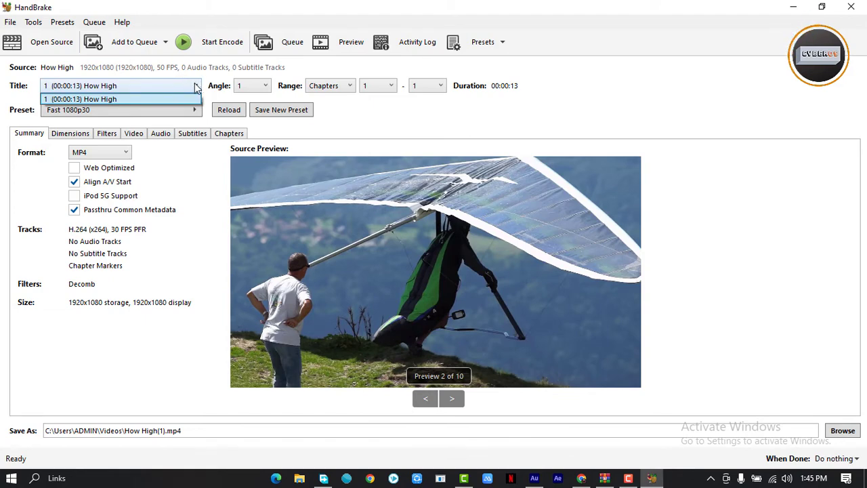
pyautogui.click(195, 87)
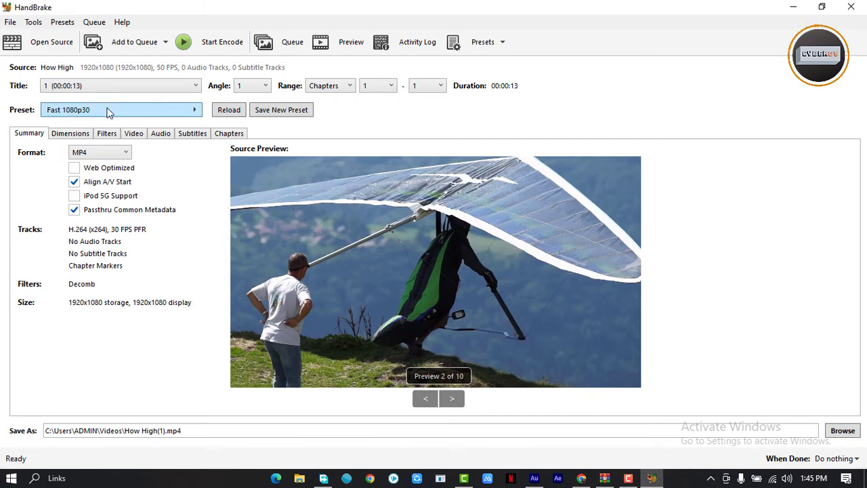
pyautogui.click(192, 114)
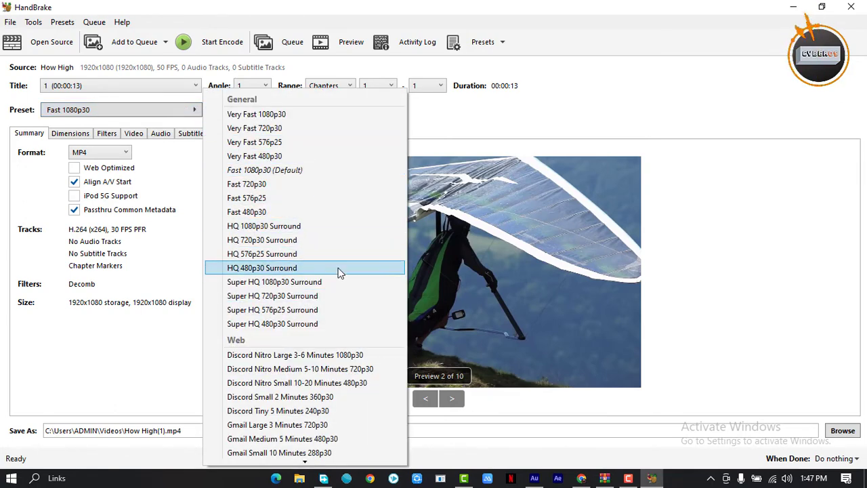
pyautogui.scroll(-2, 340, 291)
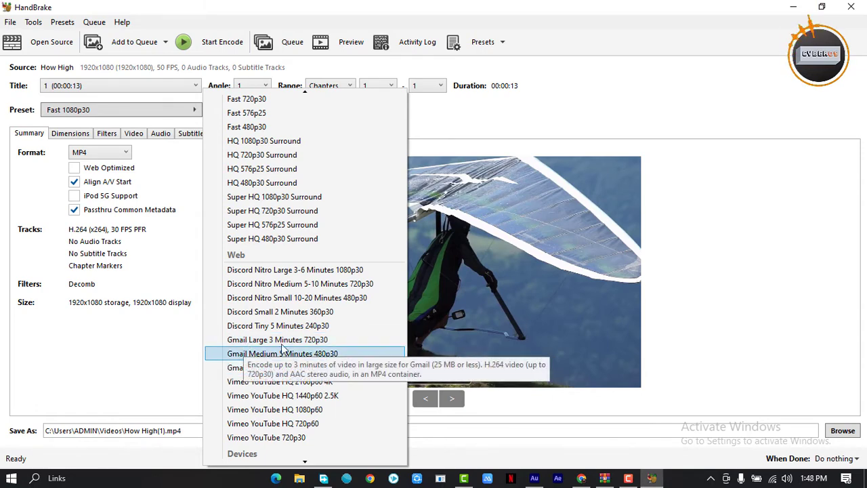
pyautogui.scroll(2, 329, 216)
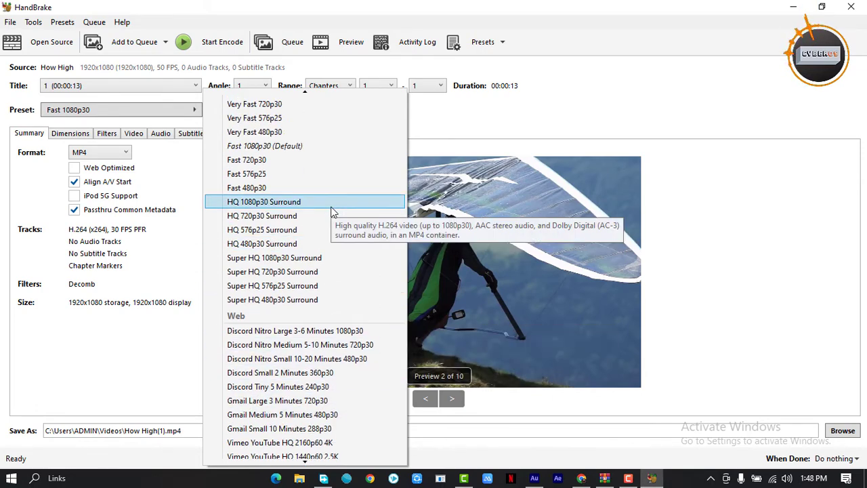
pyautogui.scroll(-3, 330, 213)
pyautogui.scroll(-2, 331, 211)
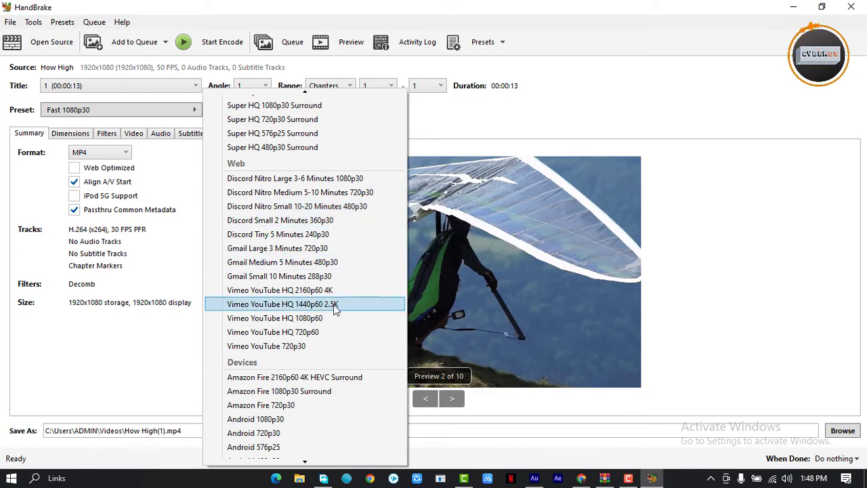
pyautogui.scroll(-1, 301, 418)
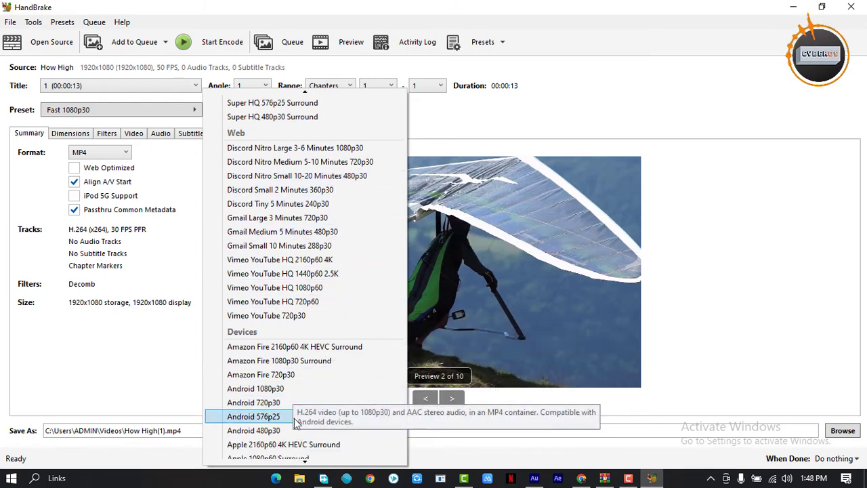
pyautogui.scroll(-3, 327, 354)
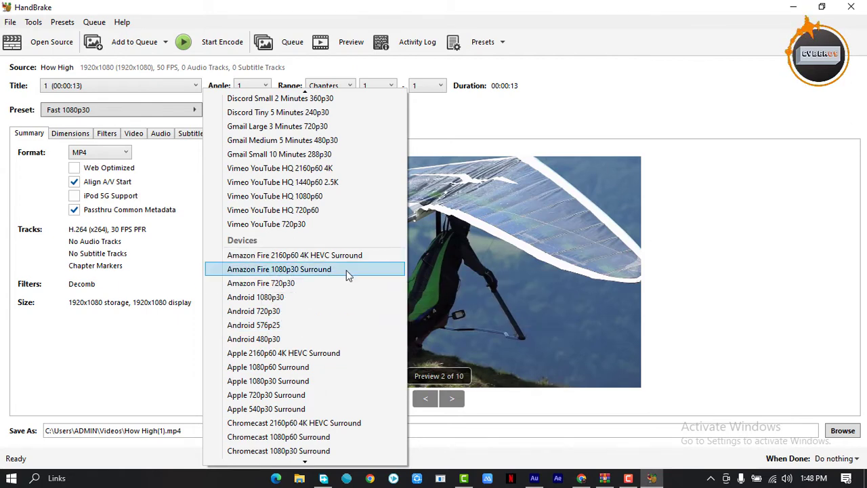
pyautogui.scroll(5, 349, 275)
pyautogui.scroll(2, 323, 148)
pyautogui.scroll(-4, 295, 264)
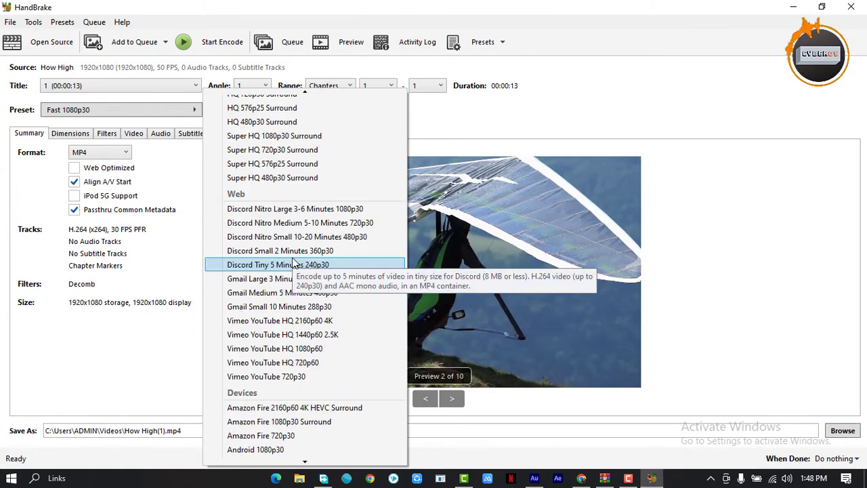
pyautogui.scroll(2, 294, 263)
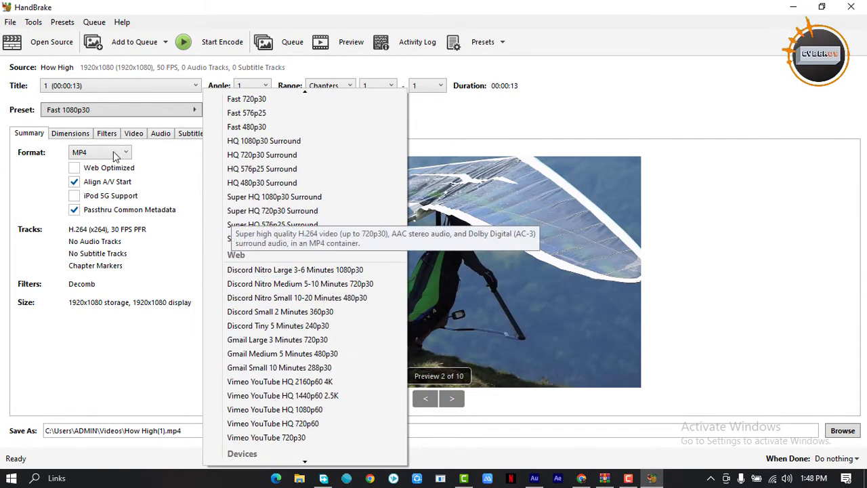
pyautogui.scroll(-6, 306, 223)
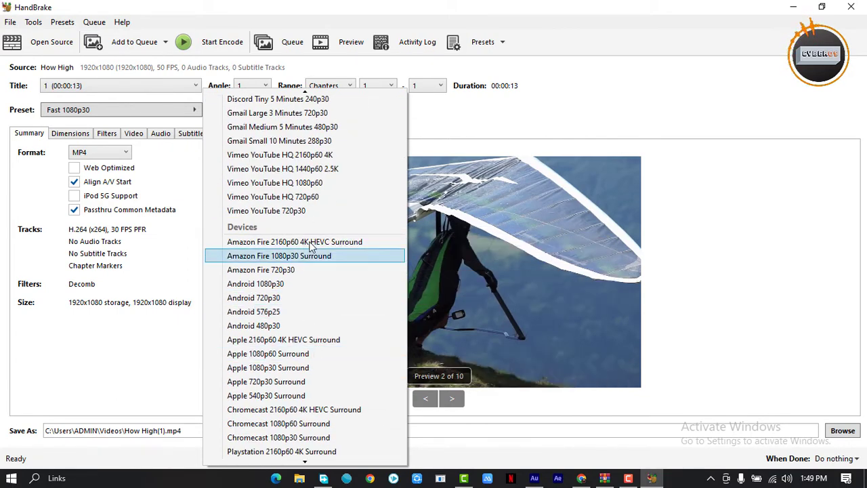
pyautogui.scroll(-2, 313, 379)
pyautogui.scroll(-2, 313, 401)
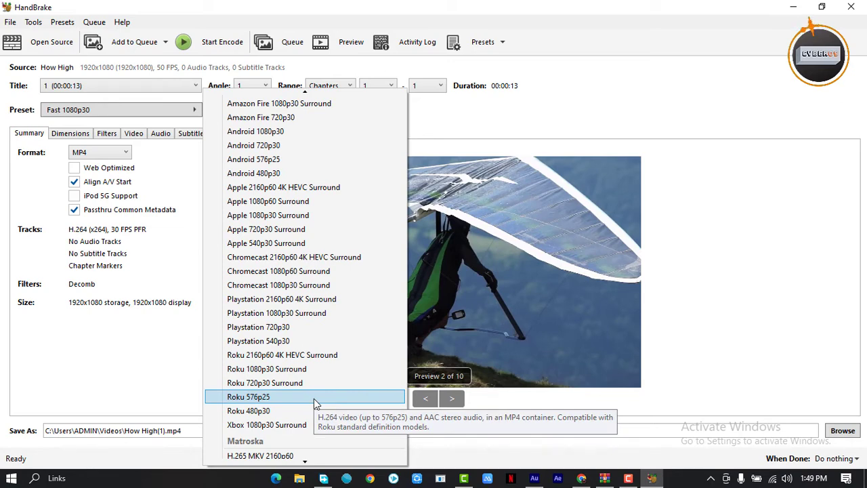
pyautogui.scroll(3, 323, 264)
pyautogui.scroll(2, 322, 264)
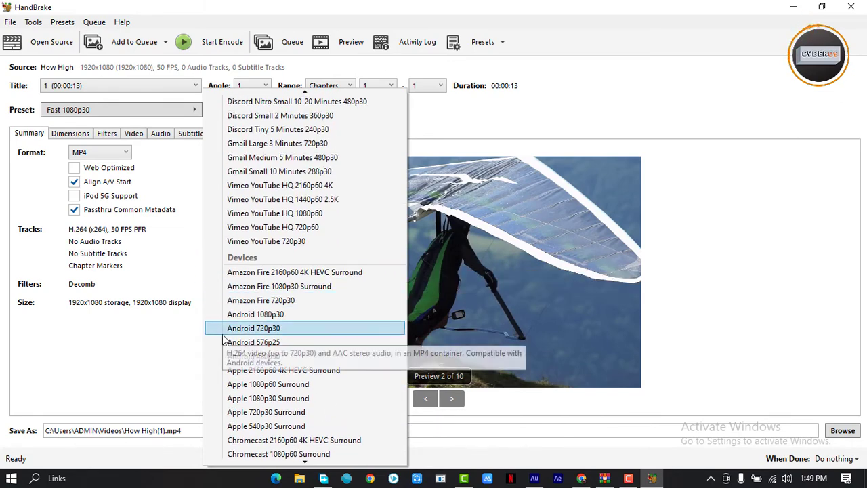
pyautogui.click(464, 120)
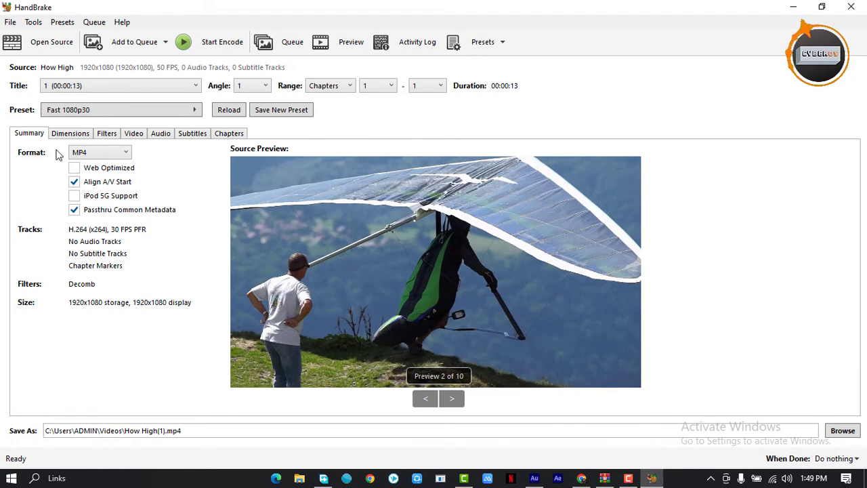
# Review the output format choices, keeping MP4, and set the resolution limit to 1080p HD.
pyautogui.click(123, 156)
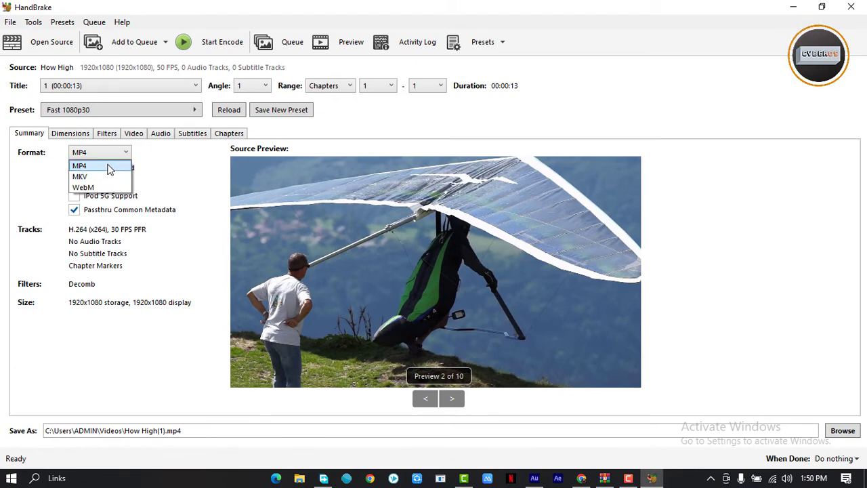
pyautogui.click(168, 162)
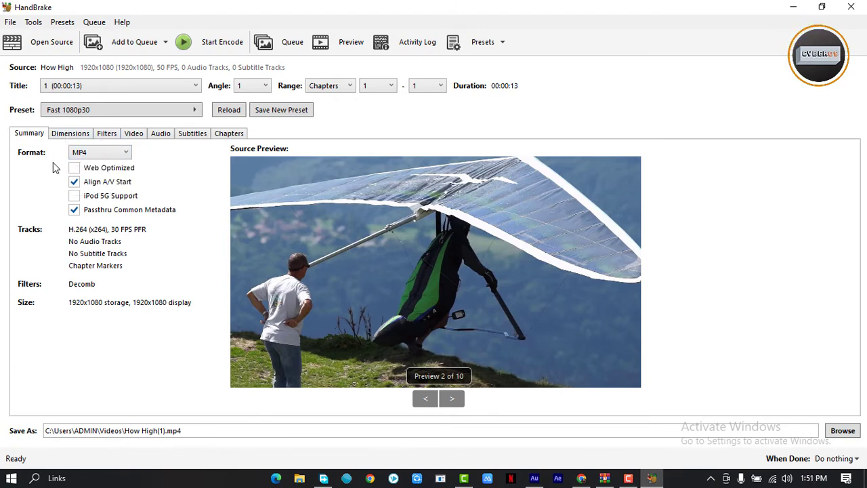
pyautogui.click(78, 135)
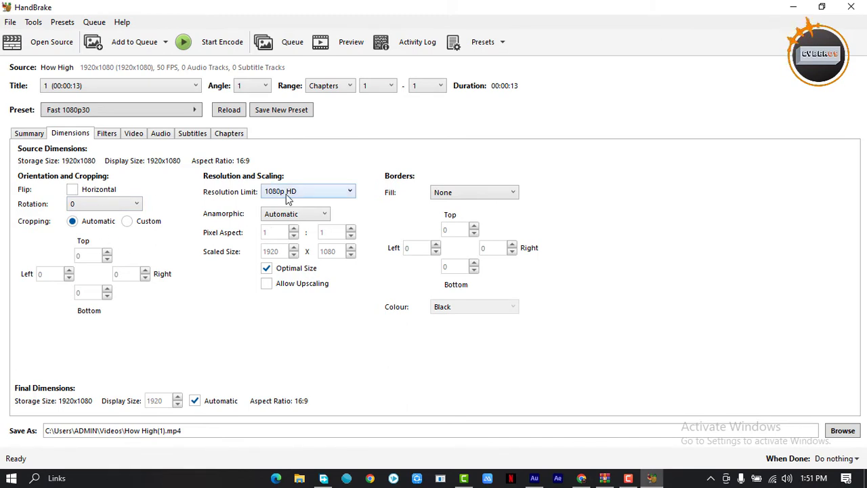
pyautogui.click(324, 191)
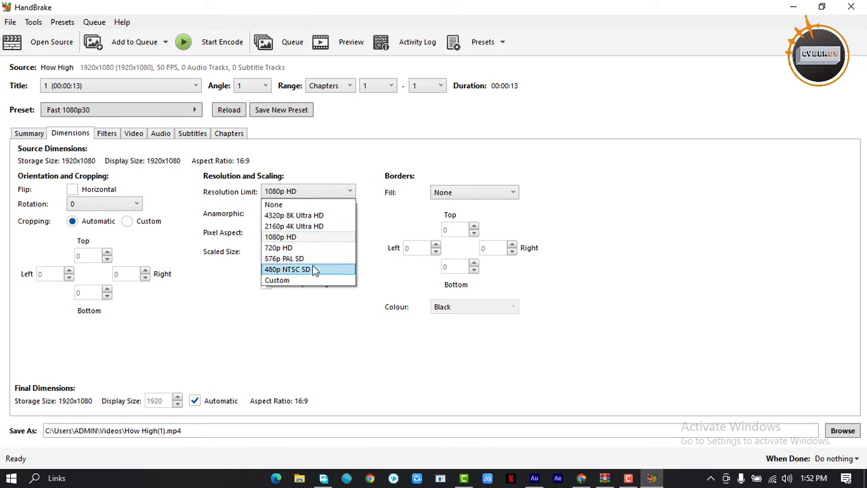
pyautogui.click(294, 239)
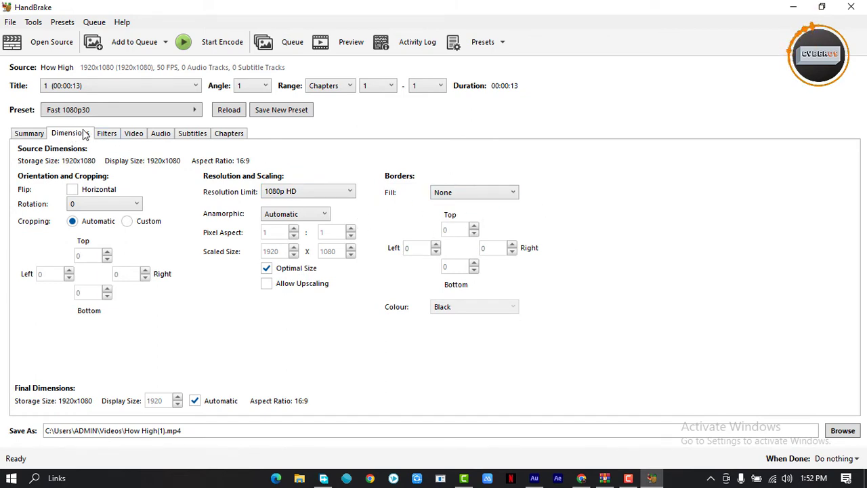
# Review the filter settings and video encoder choices, keeping H.264 (x264), and adjust the encoder preset speed.
pyautogui.click(106, 135)
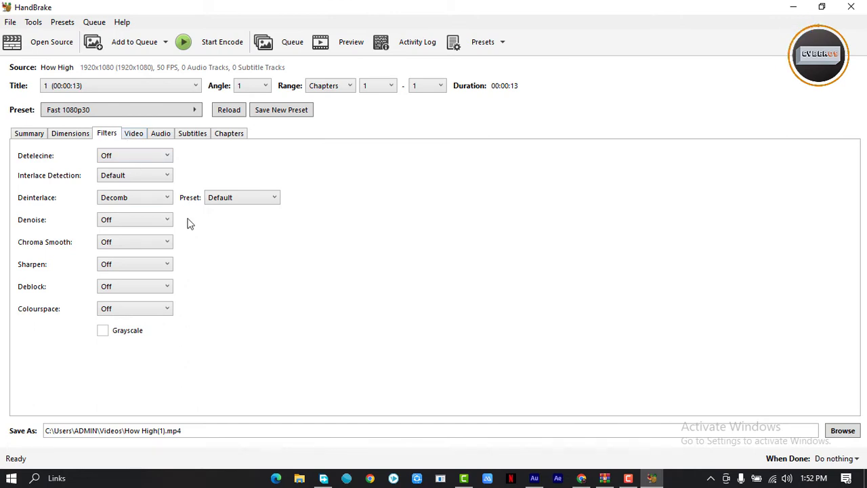
pyautogui.click(134, 133)
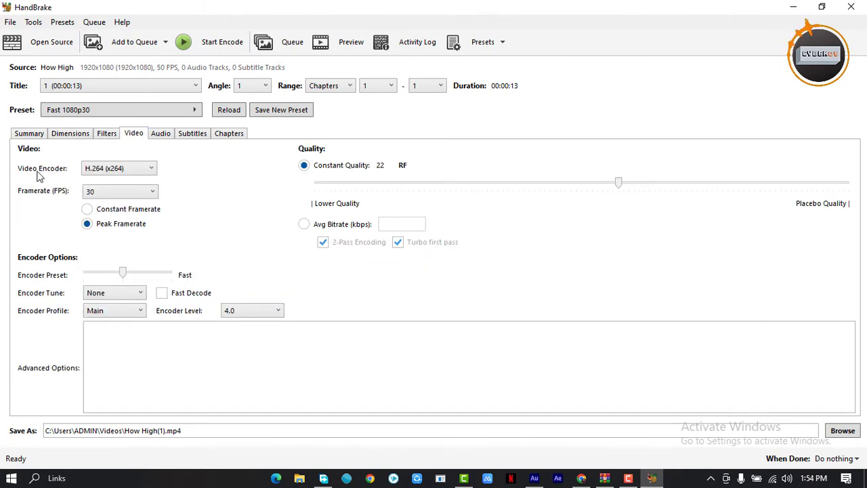
pyautogui.click(141, 169)
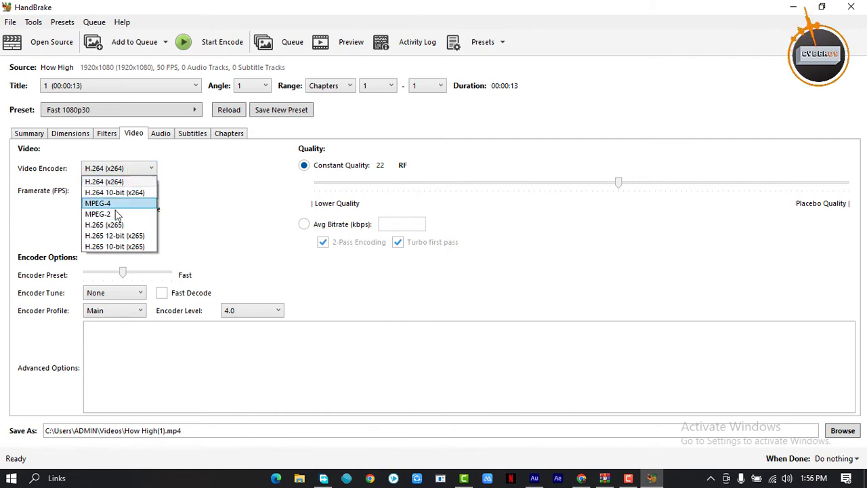
pyautogui.click(117, 170)
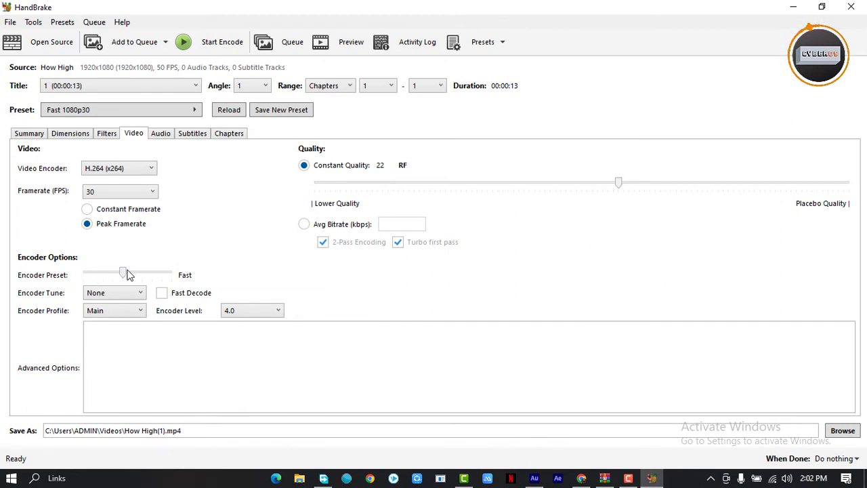
pyautogui.moveTo(127, 273)
pyautogui.mouseDown()
pyautogui.moveTo(159, 277)
pyautogui.moveTo(91, 273)
pyautogui.moveTo(123, 275)
pyautogui.mouseUp()
# Review the audio, subtitle and chapter settings and the options for adding a new preset, without saving one.
pyautogui.click(165, 135)
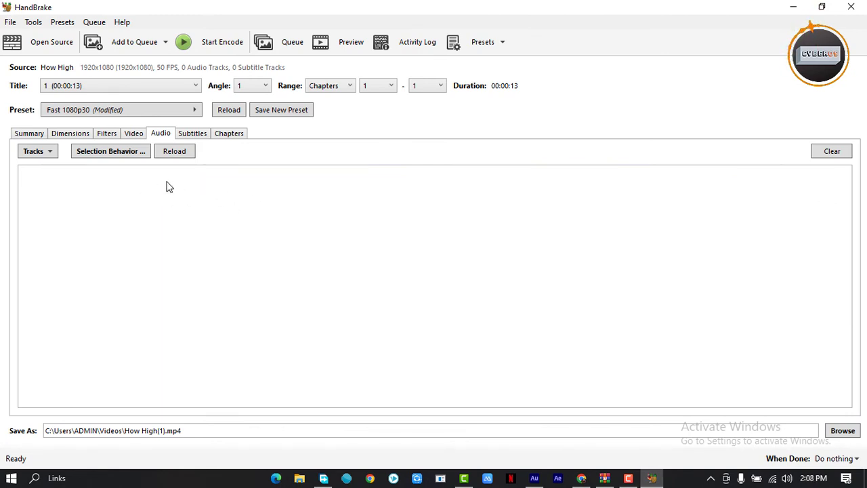
pyautogui.click(190, 134)
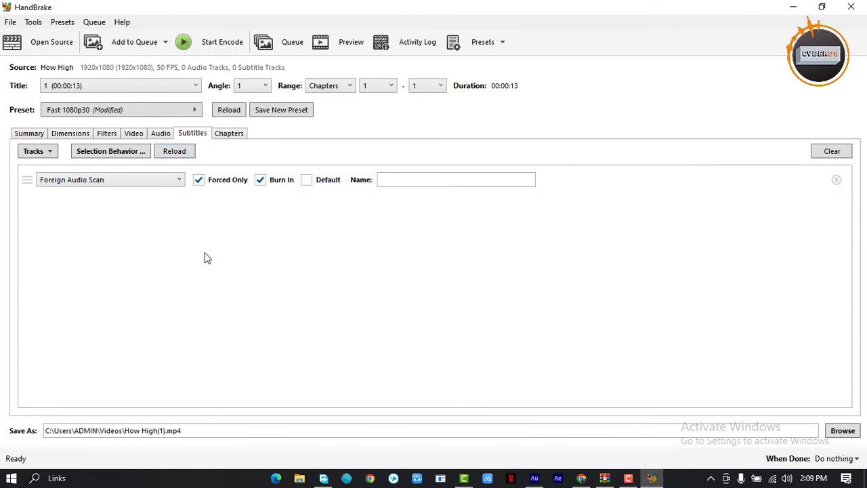
pyautogui.click(233, 134)
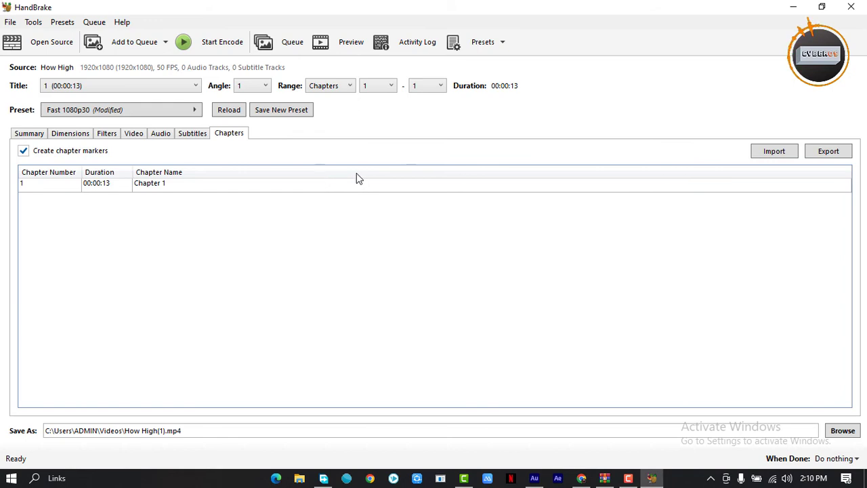
pyautogui.click(284, 110)
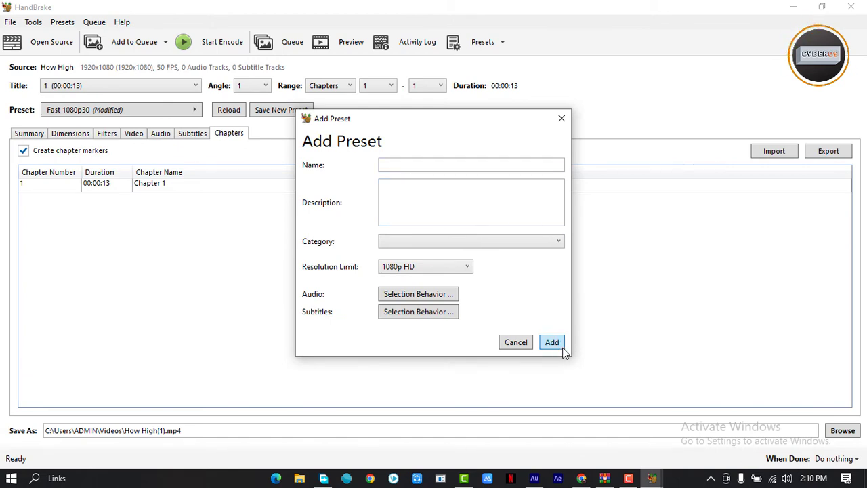
pyautogui.click(561, 119)
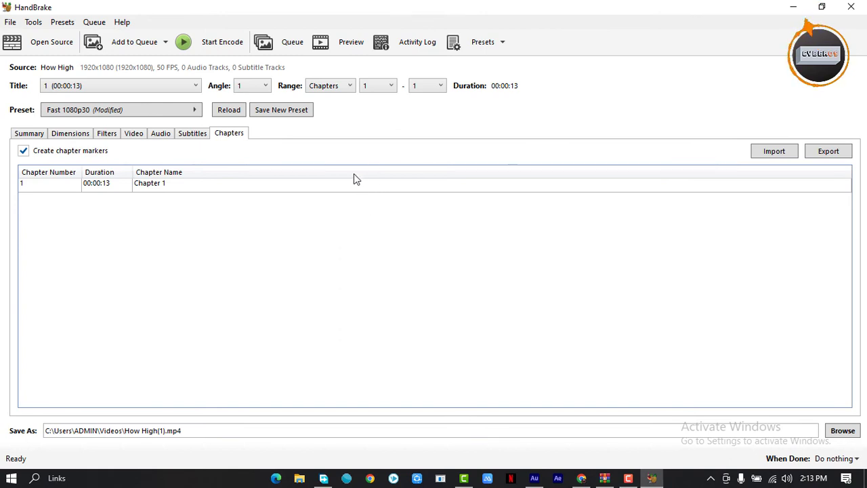
# Open the video preview and generate a live preview with the duration set to 5.
pyautogui.click(351, 44)
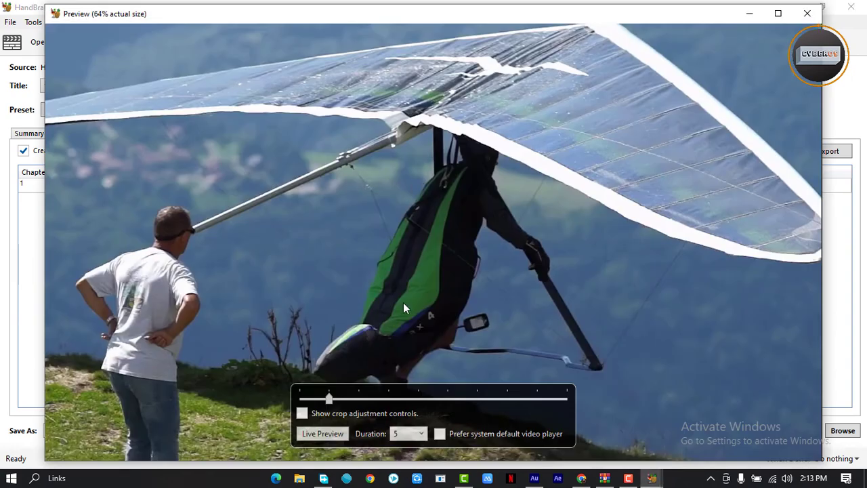
pyautogui.click(419, 436)
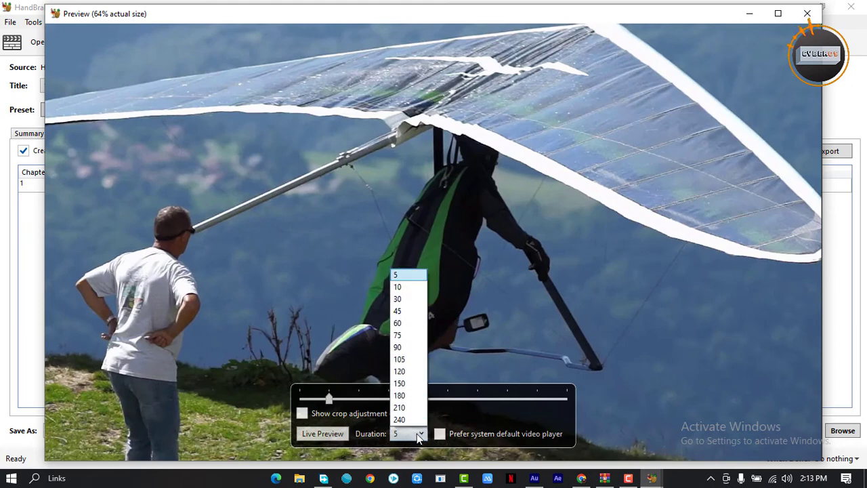
pyautogui.click(405, 275)
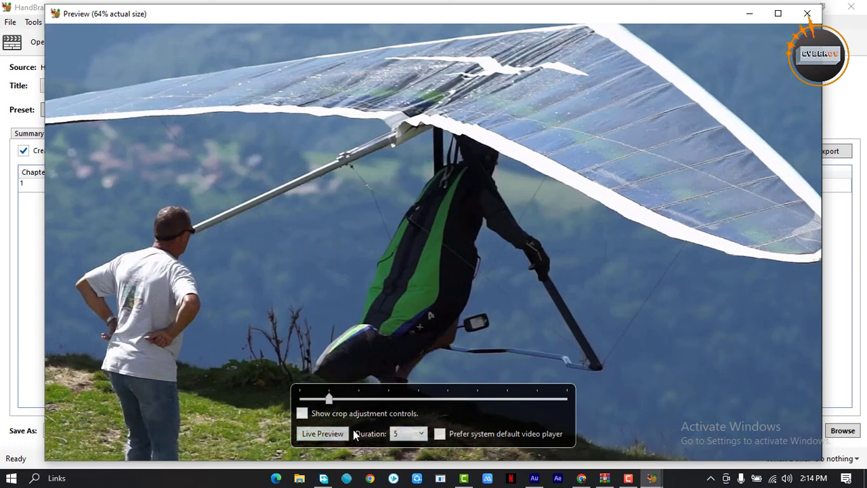
pyautogui.click(316, 434)
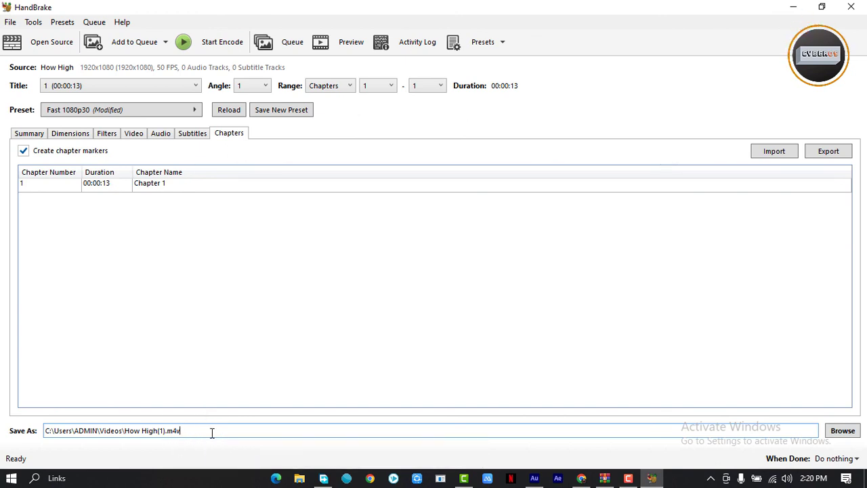
# Change the destination file's extension so it is named How High(1).mp4, and start the encode.
pyautogui.press('BackSpace')
pyautogui.press('BackSpace')
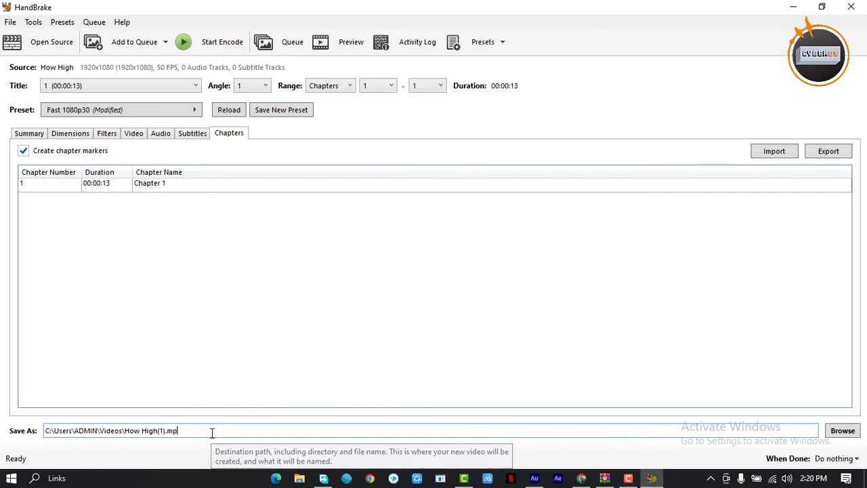
pyautogui.write('p4')
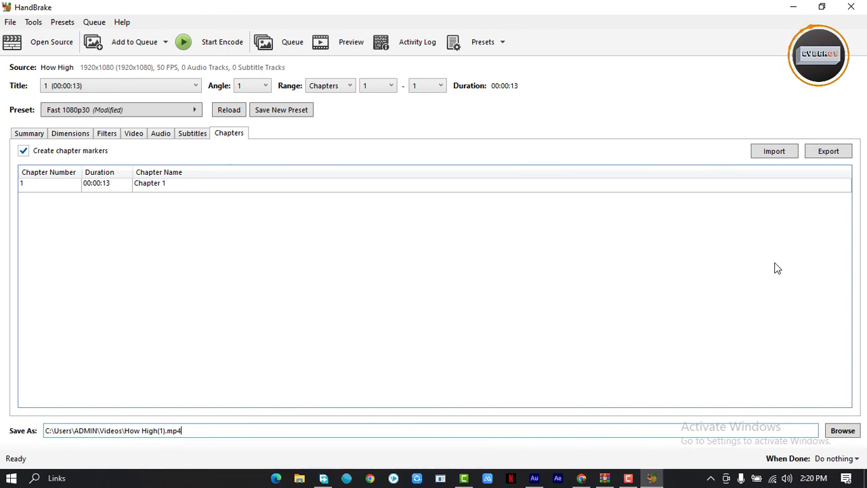
pyautogui.click(206, 45)
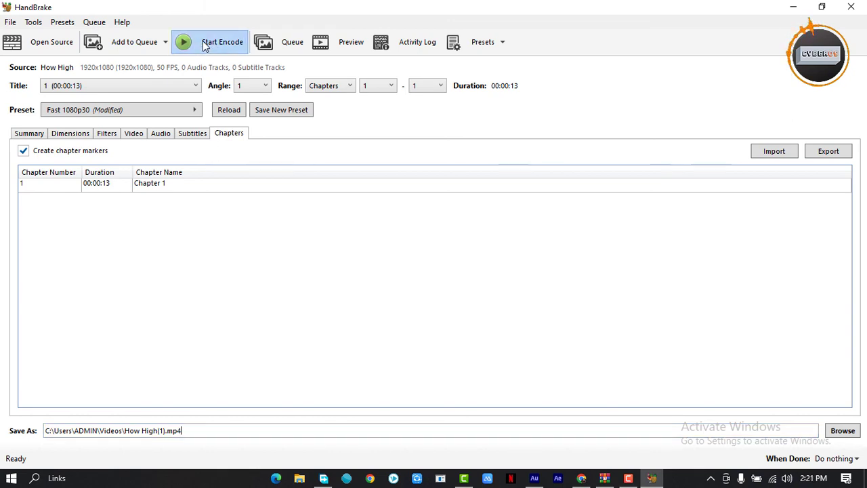